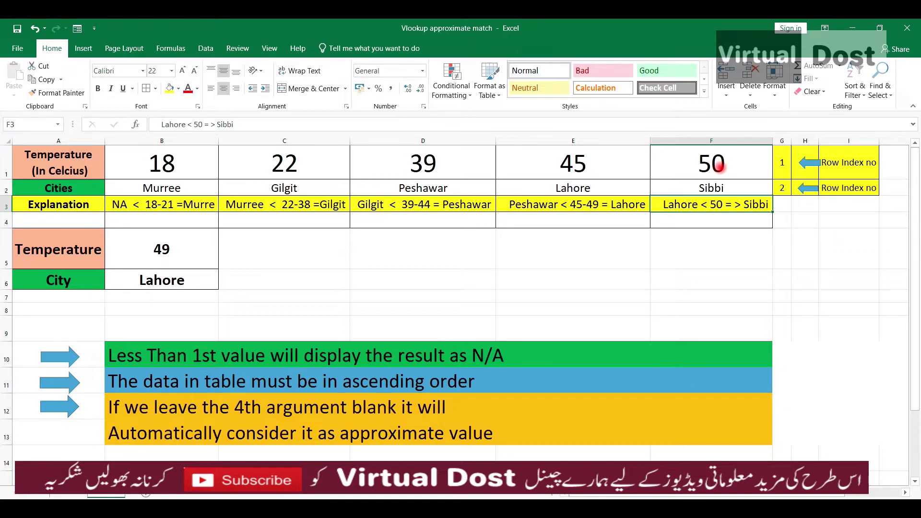
# Examine the temperature, city and explanation cells of the lookup table, from the Sibbi column back to Murree
pyautogui.click(718, 180)
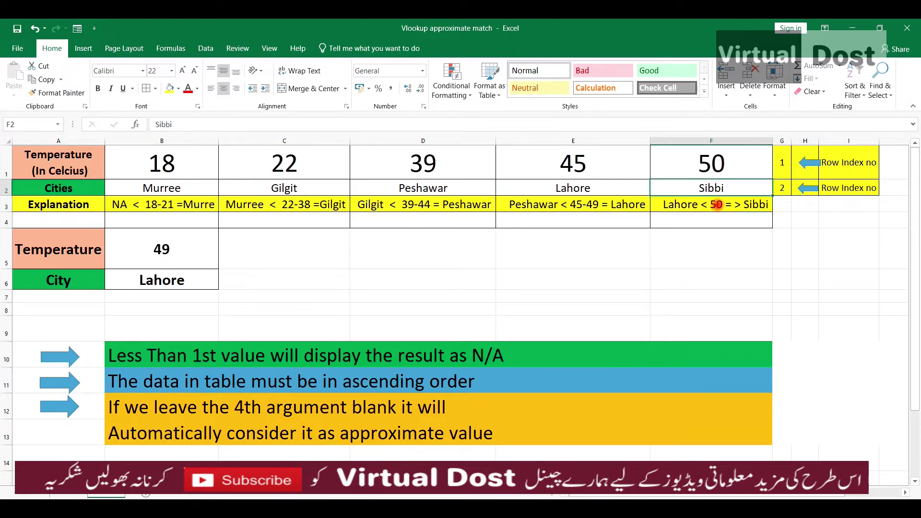
pyautogui.click(716, 204)
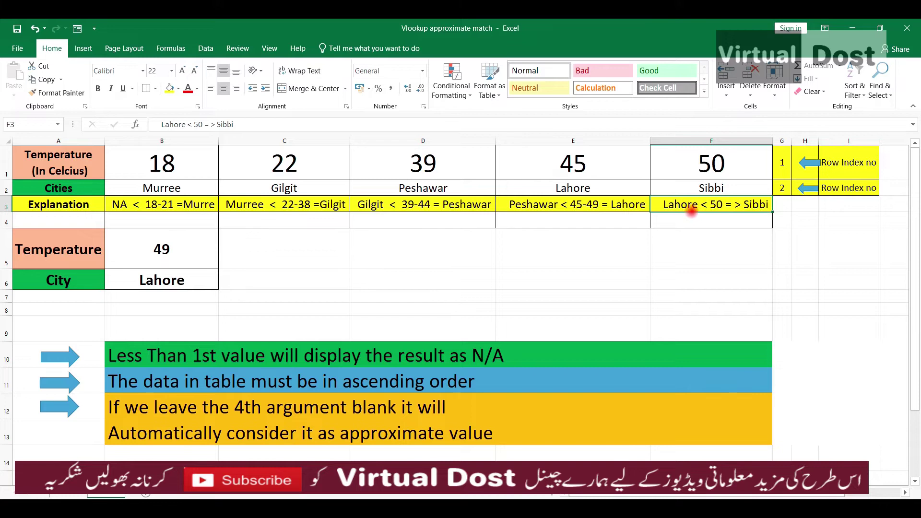
pyautogui.click(716, 157)
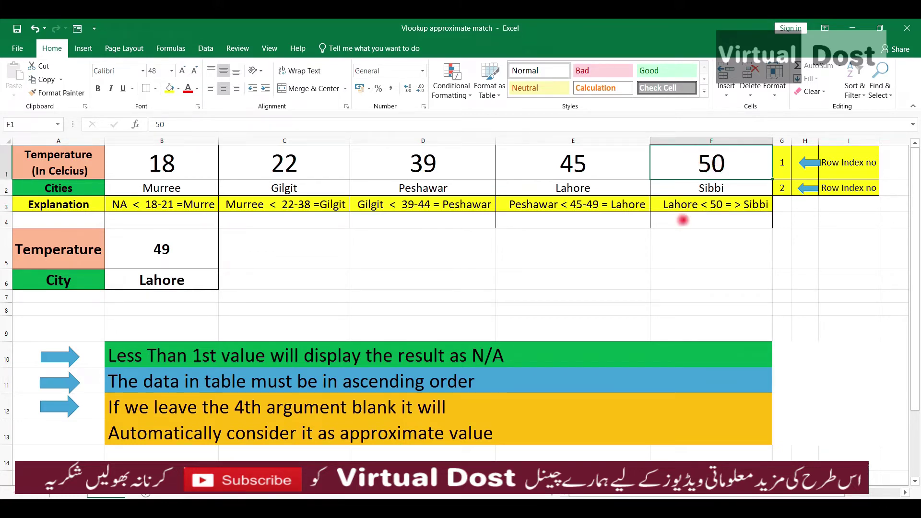
pyautogui.click(683, 206)
pyautogui.click(584, 191)
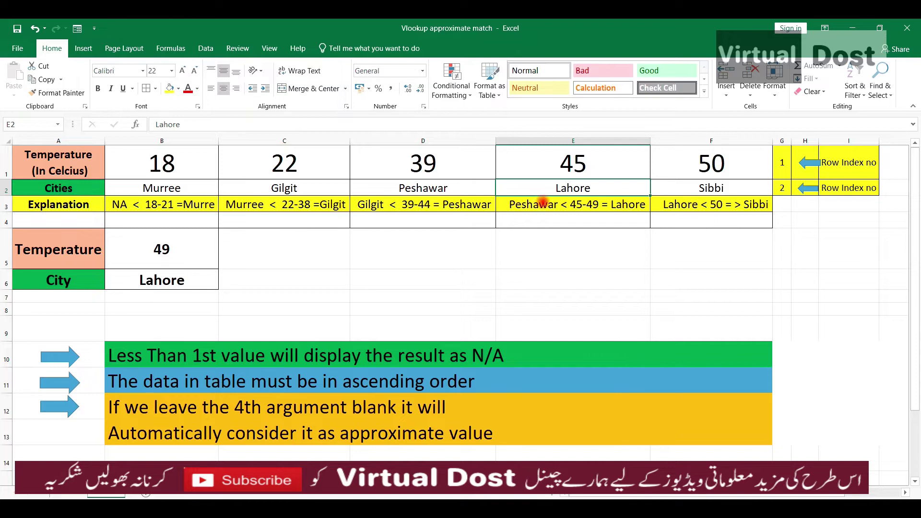
pyautogui.click(576, 174)
pyautogui.click(568, 210)
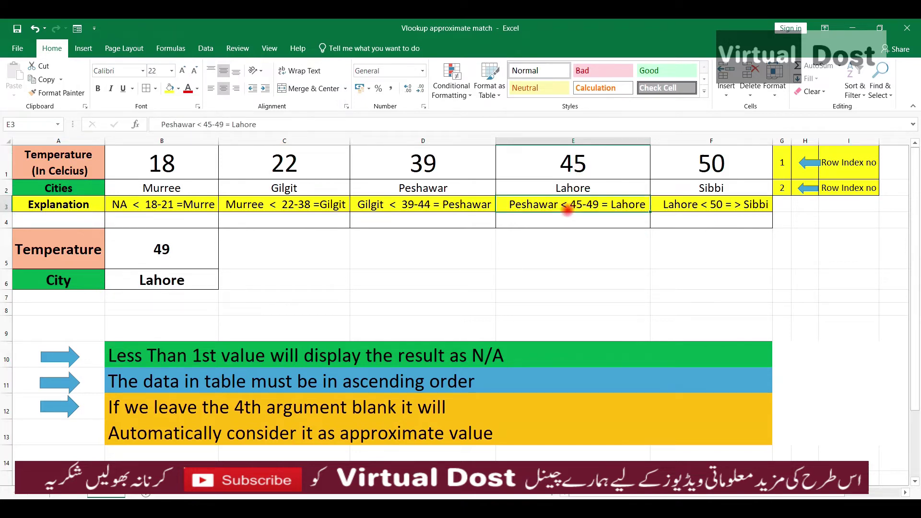
pyautogui.click(426, 165)
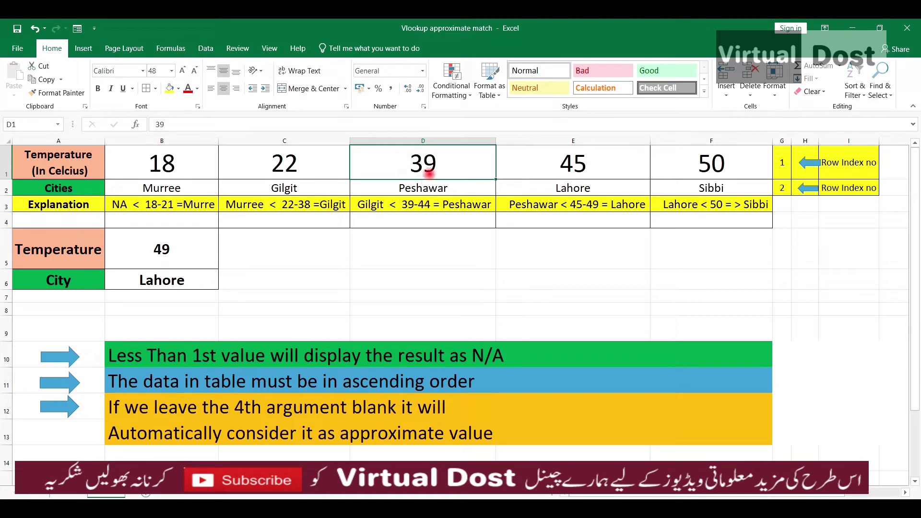
pyautogui.click(423, 187)
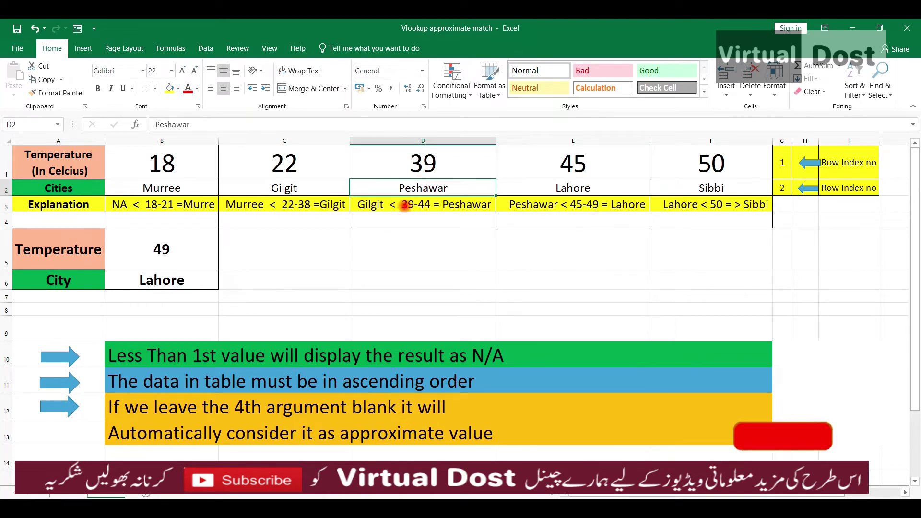
pyautogui.click(276, 187)
pyautogui.click(194, 189)
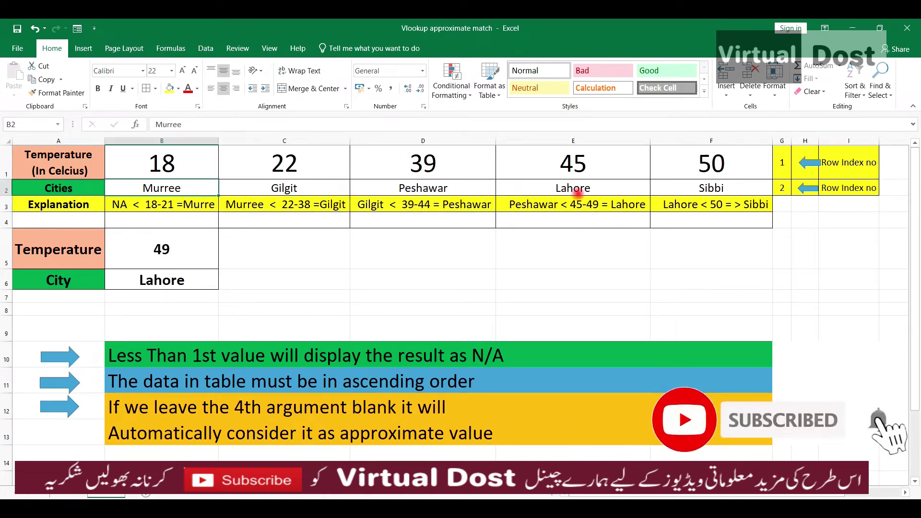
pyautogui.click(714, 210)
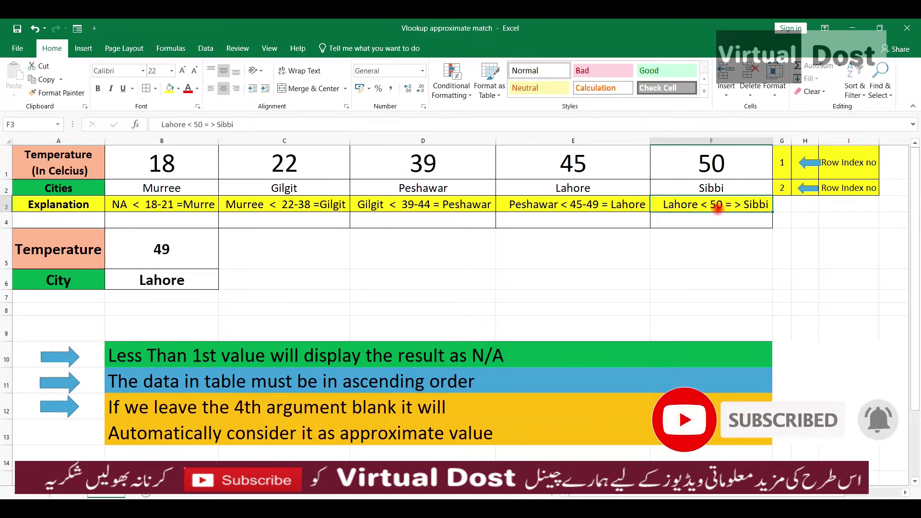
# Test the approximate-match lookup with temperatures 50 and 46 in cell B5
pyautogui.click(177, 259)
pyautogui.write('50')
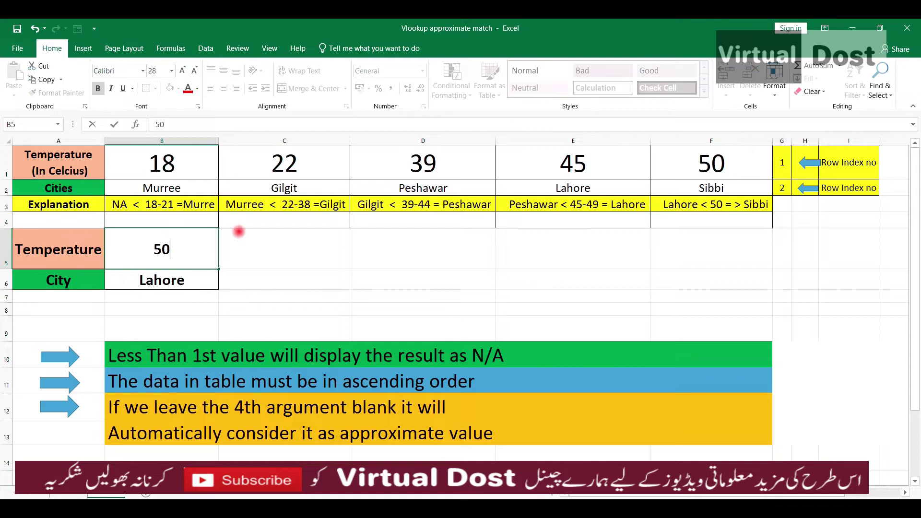
pyautogui.press('Return')
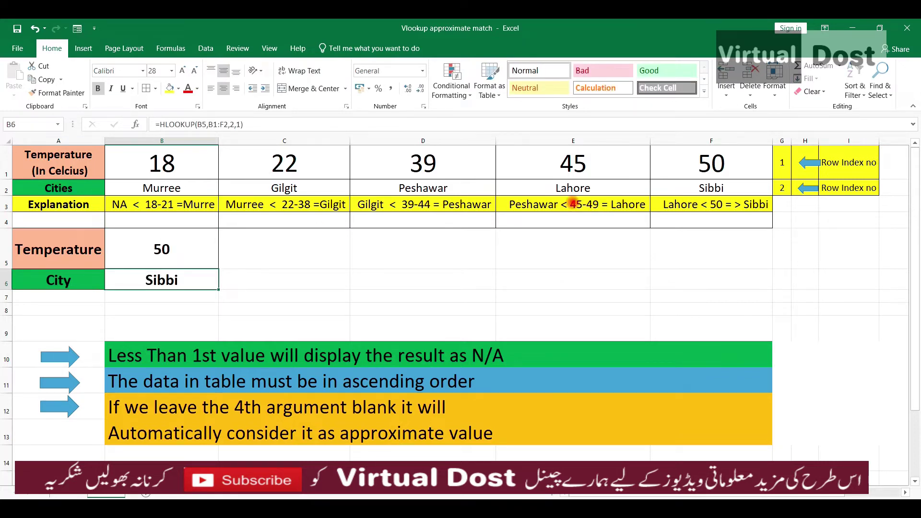
pyautogui.click(572, 191)
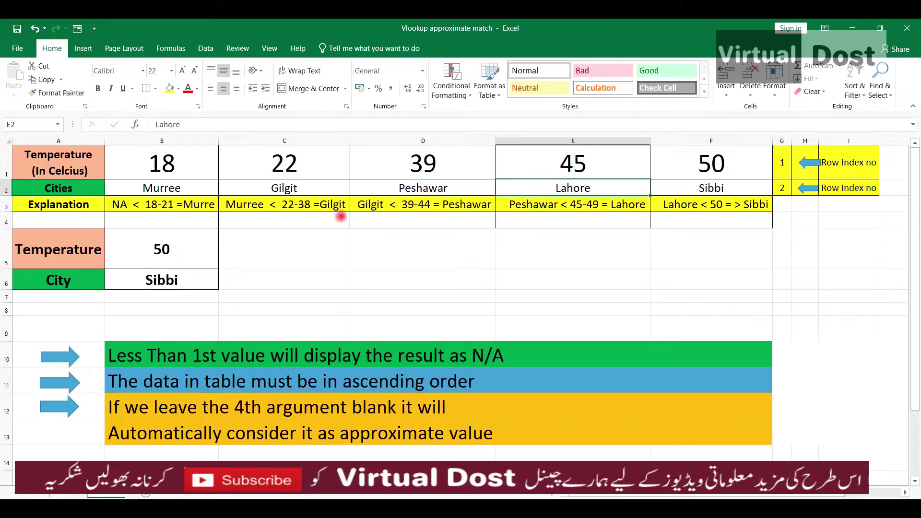
pyautogui.click(170, 255)
pyautogui.write('46')
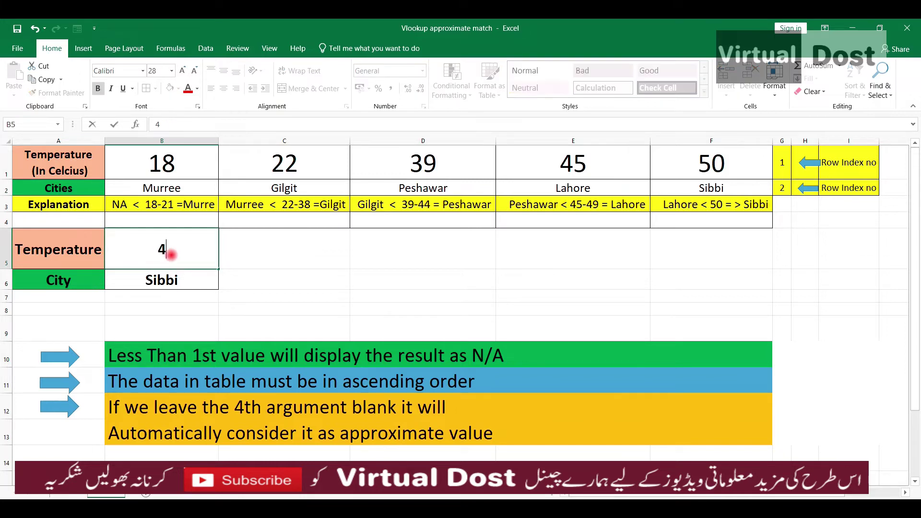
pyautogui.press('Return')
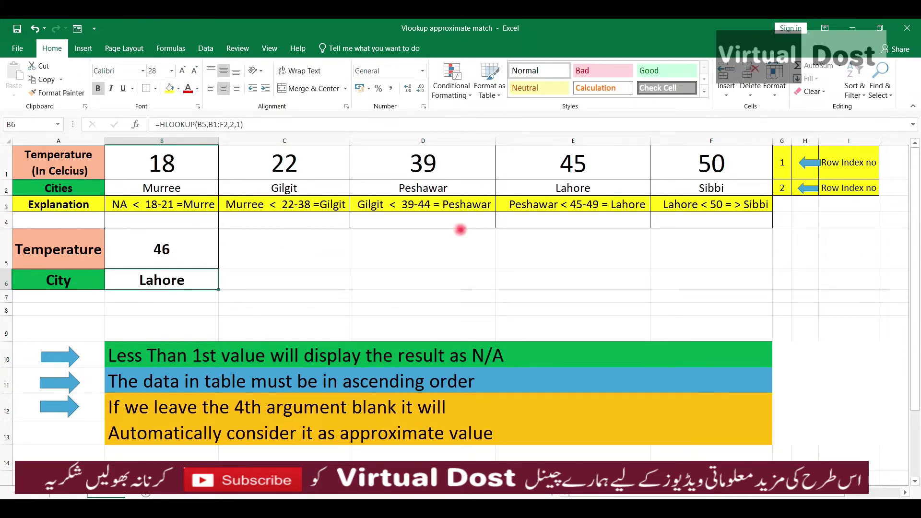
# Examine the order of the temperatures in row 1 and the note about values less than the first one
pyautogui.click(572, 173)
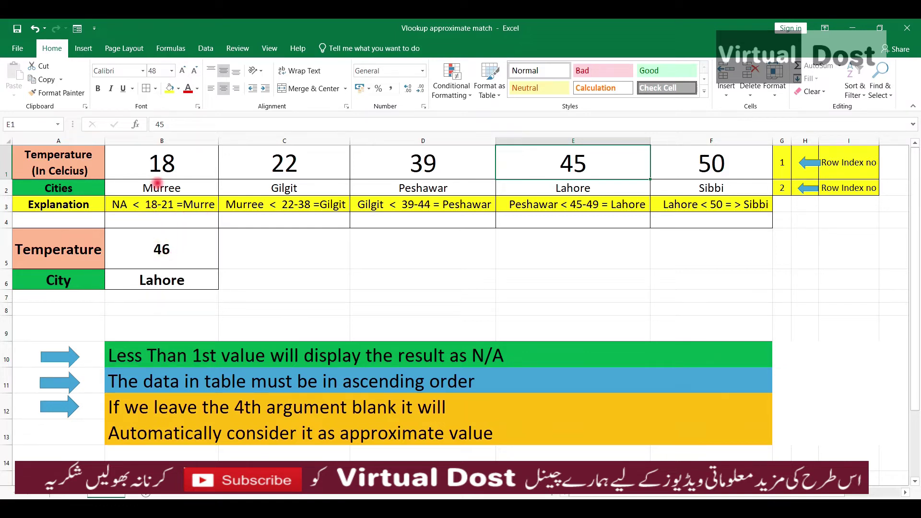
pyautogui.click(160, 158)
pyautogui.click(74, 158)
pyautogui.moveTo(690, 156); pyautogui.dragTo(191, 162)
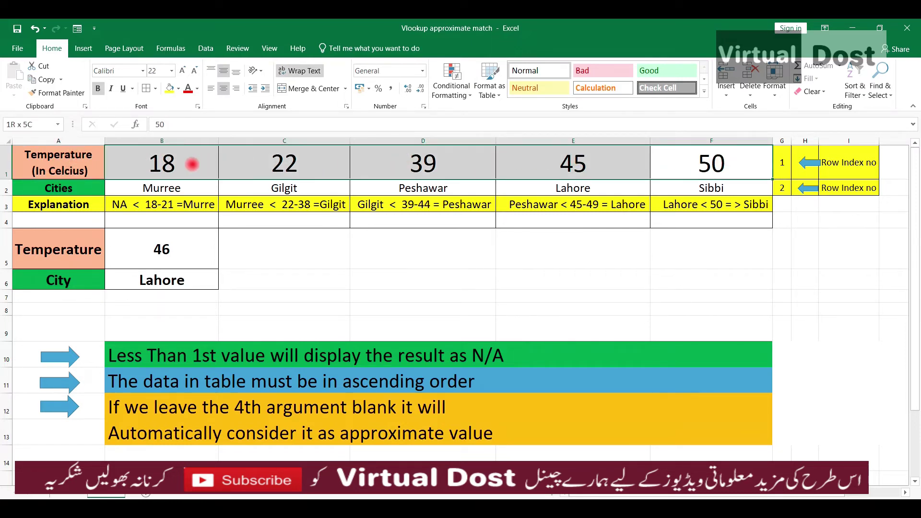
pyautogui.click(177, 163)
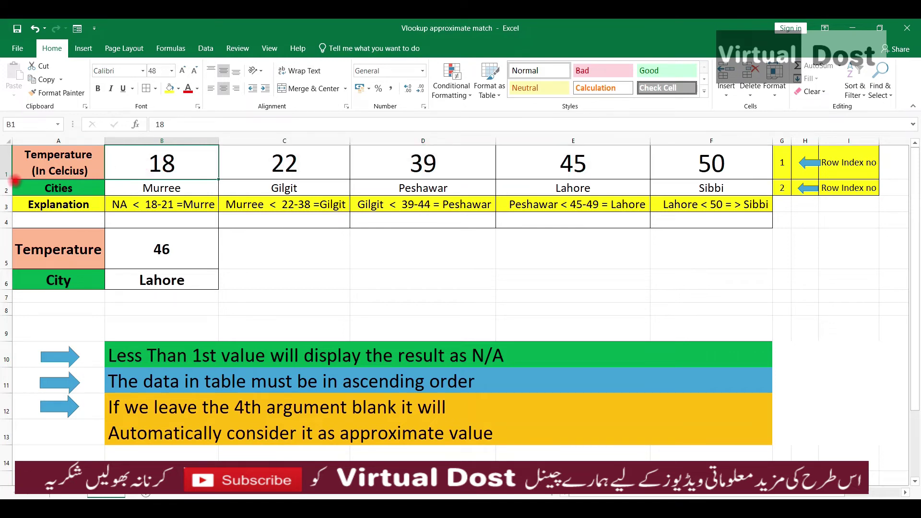
pyautogui.click(463, 358)
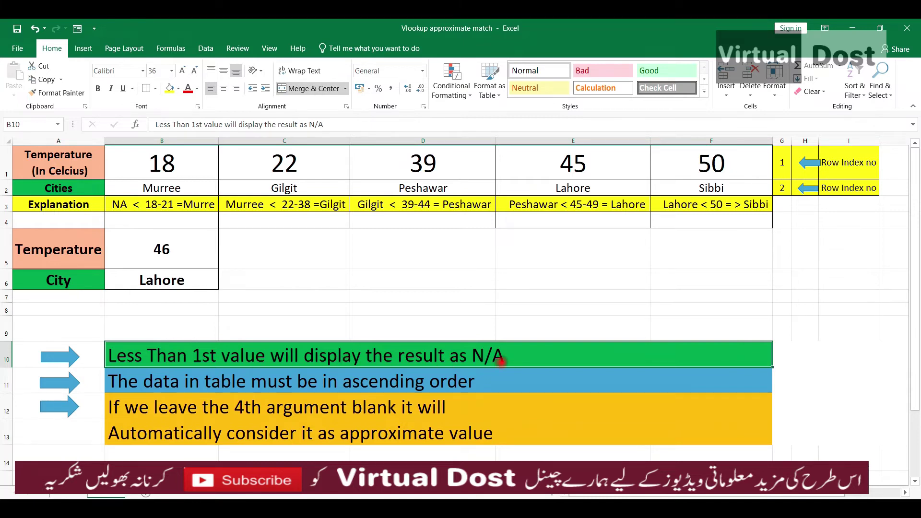
pyautogui.click(167, 166)
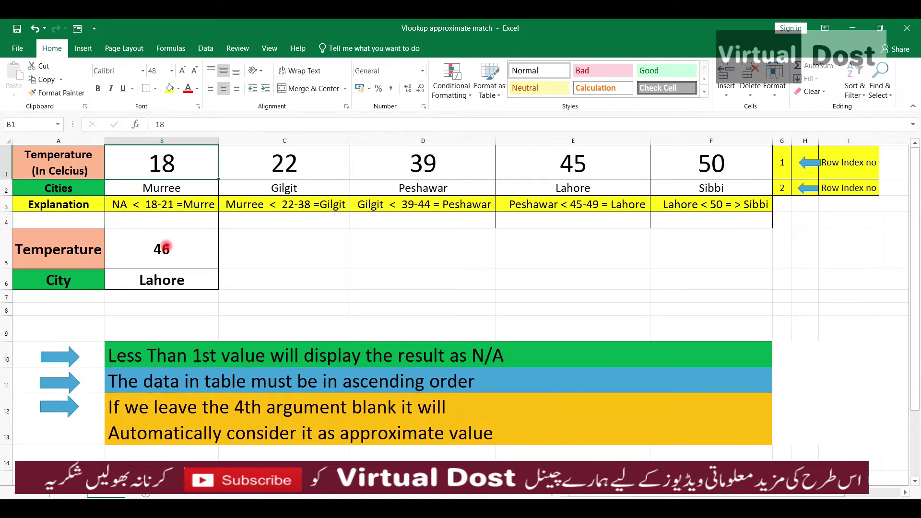
# Set the lookup temperature in cell B5 to 17, a value below the table's first temperature
pyautogui.click(163, 247)
pyautogui.press('BackSpace')
pyautogui.press('BackSpace')
pyautogui.write('17')
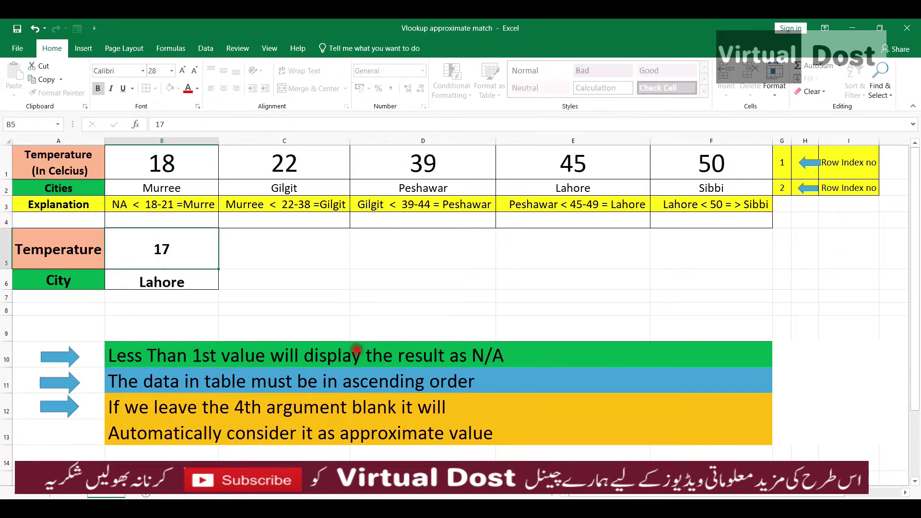
pyautogui.press('Return')
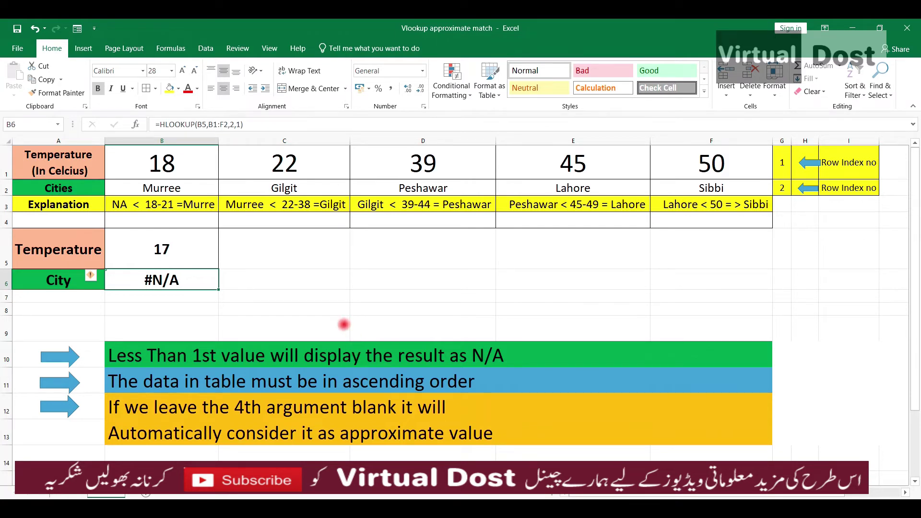
# Review the notes on ascending order and the blank fourth argument, checking the order against the temperatures in B1:F1
pyautogui.click(139, 385)
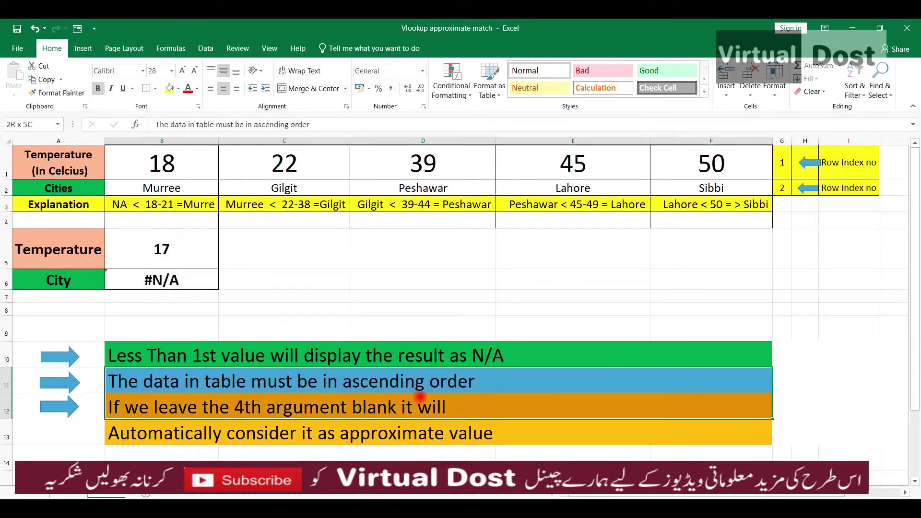
pyautogui.moveTo(173, 168); pyautogui.dragTo(713, 174)
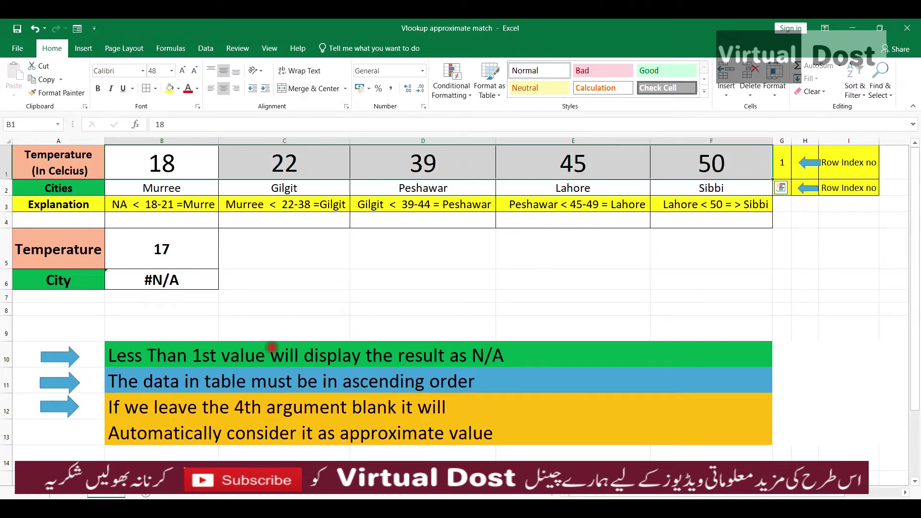
pyautogui.click(115, 408)
pyautogui.moveTo(116, 407); pyautogui.dragTo(386, 430)
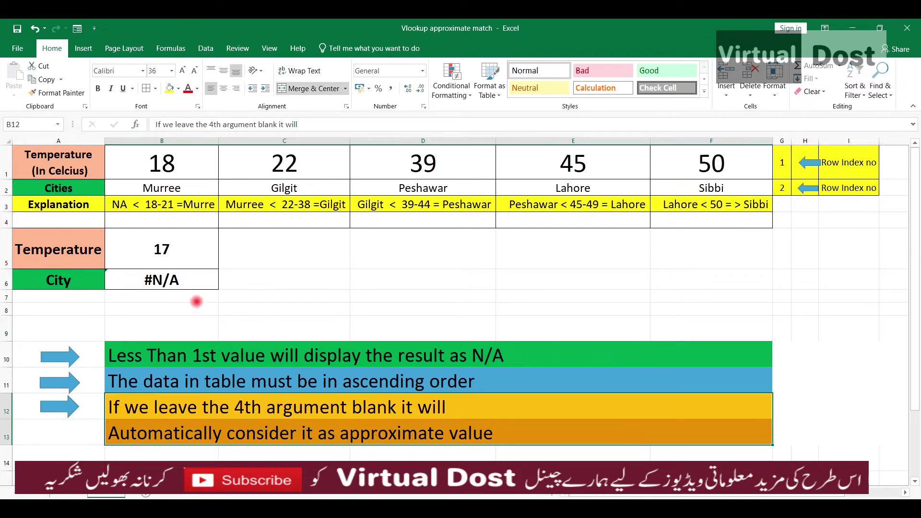
# Remove the fourth argument from the City formula in B6, making it =HLOOKUP(B5,B1:F2,2)
pyautogui.click(176, 282)
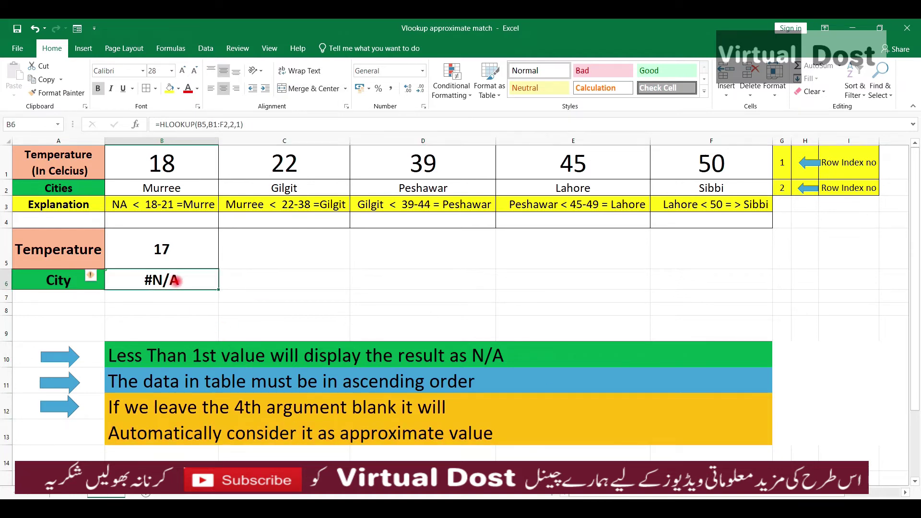
pyautogui.click(237, 124)
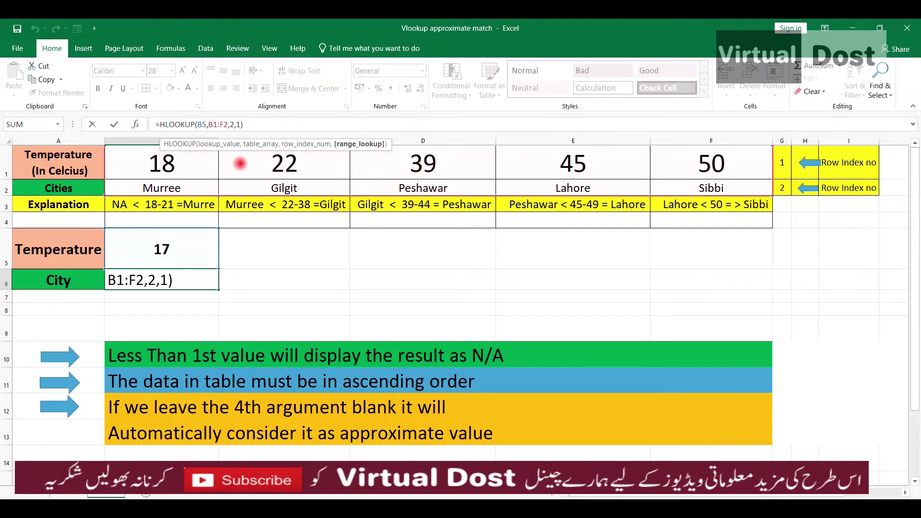
pyautogui.press('BackSpace')
pyautogui.press('BackSpace')
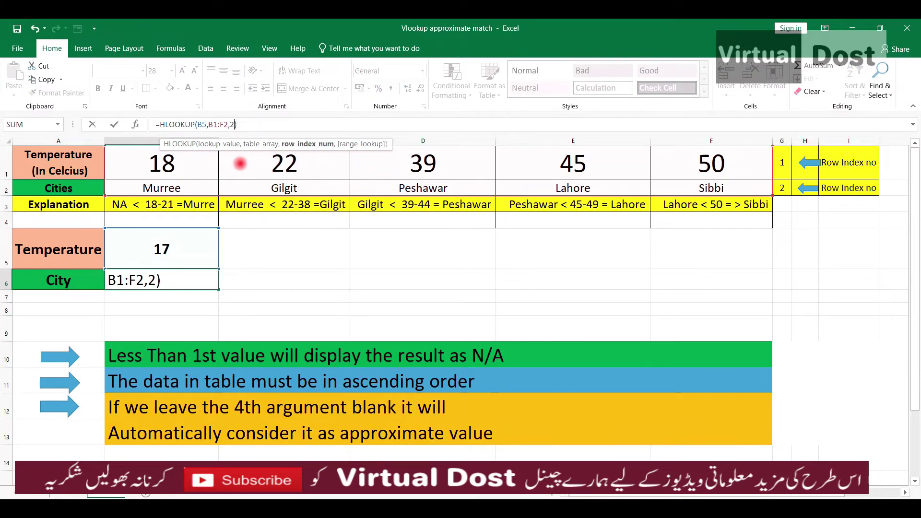
pyautogui.press('Return')
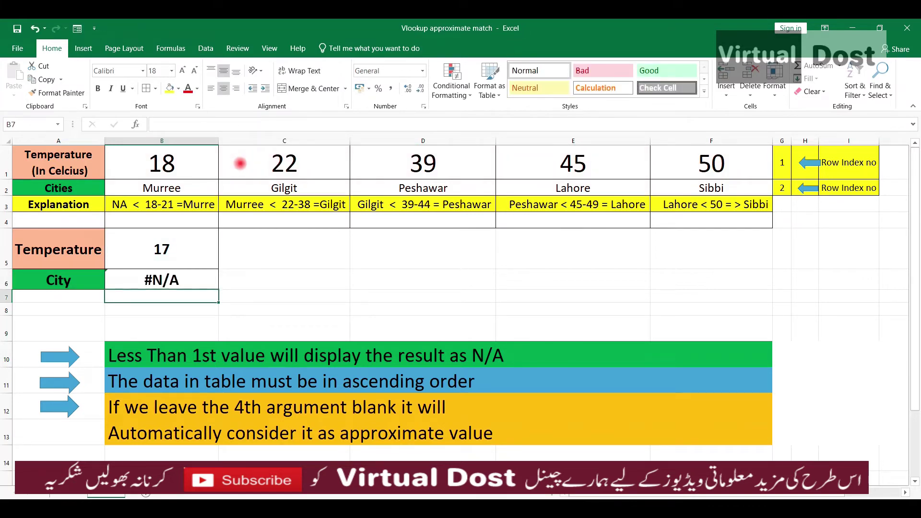
# Test the shortened HLOOKUP formula by entering temperatures 19, 23 and 42 in turn in cell B5
pyautogui.press('Up')
pyautogui.press('Up')
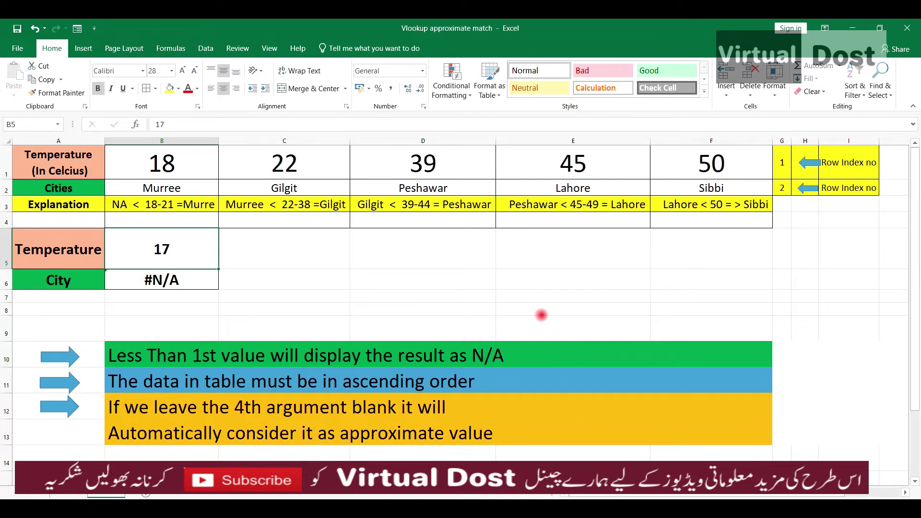
pyautogui.write('19')
pyautogui.press('Return')
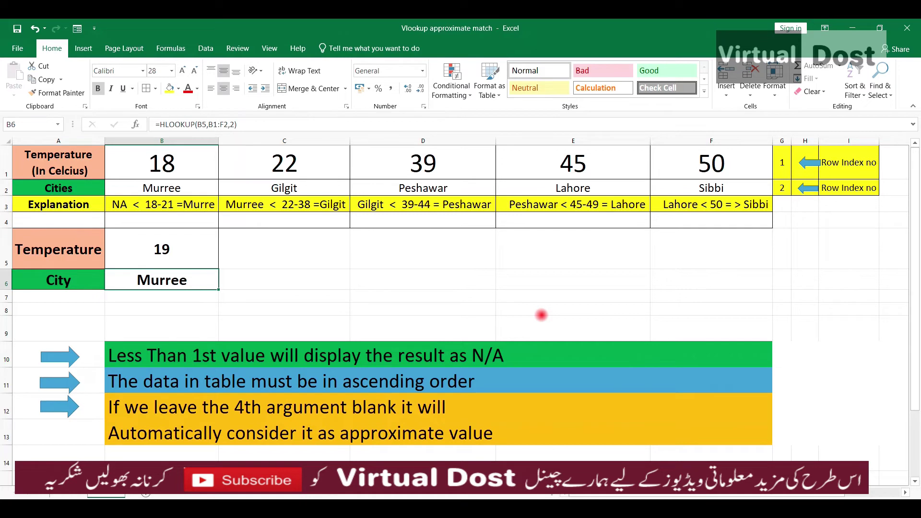
pyautogui.press('Up')
pyautogui.write('23')
pyautogui.press('Return')
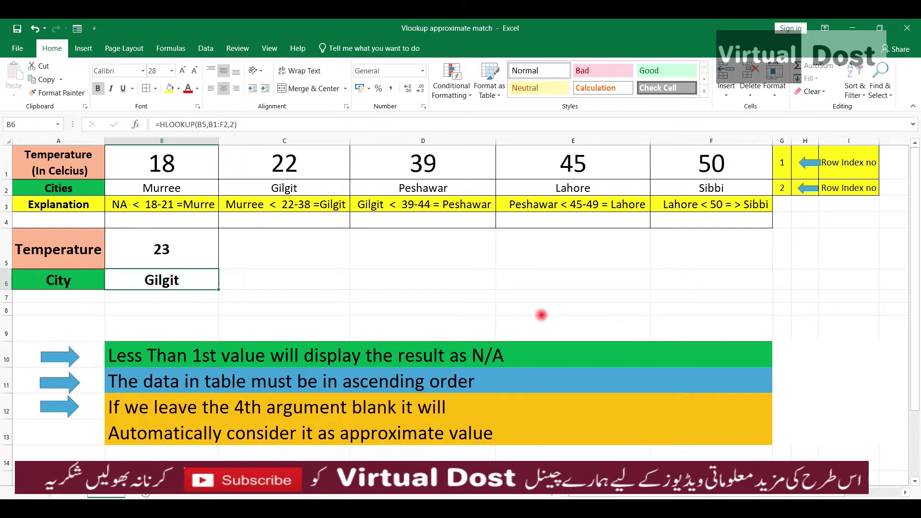
pyautogui.press('Up')
pyautogui.write('42')
pyautogui.press('Return')
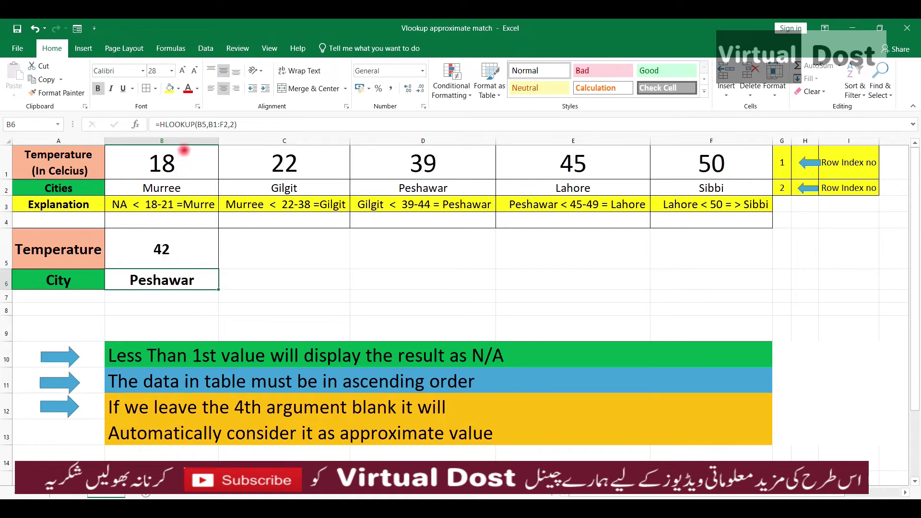
# Examine the lookup value and table array arguments of the HLOOKUP formula in B6, tracing the array to B1:F2
pyautogui.click(176, 124)
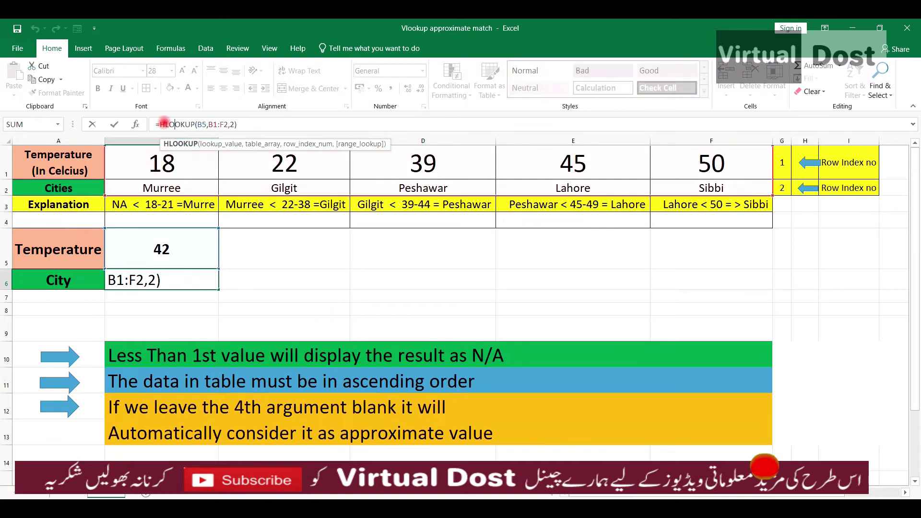
pyautogui.click(202, 125)
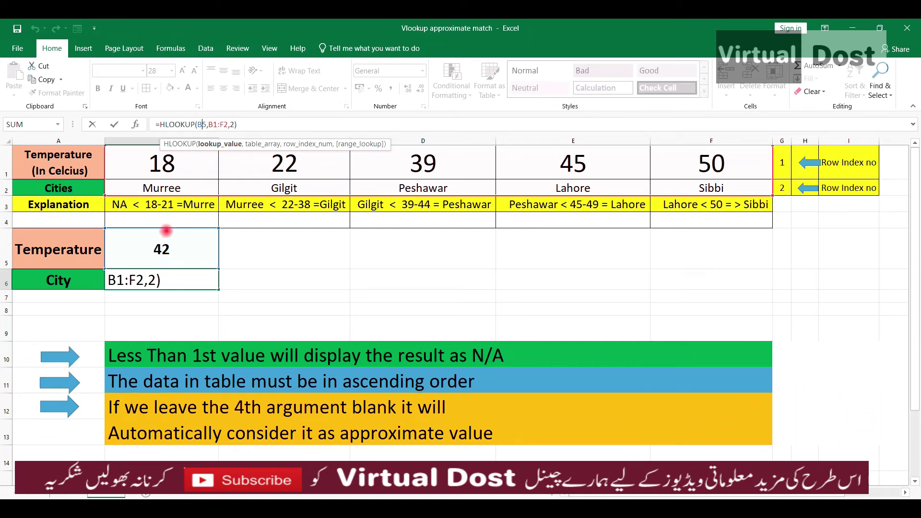
pyautogui.click(213, 125)
pyautogui.moveTo(227, 129); pyautogui.dragTo(228, 128)
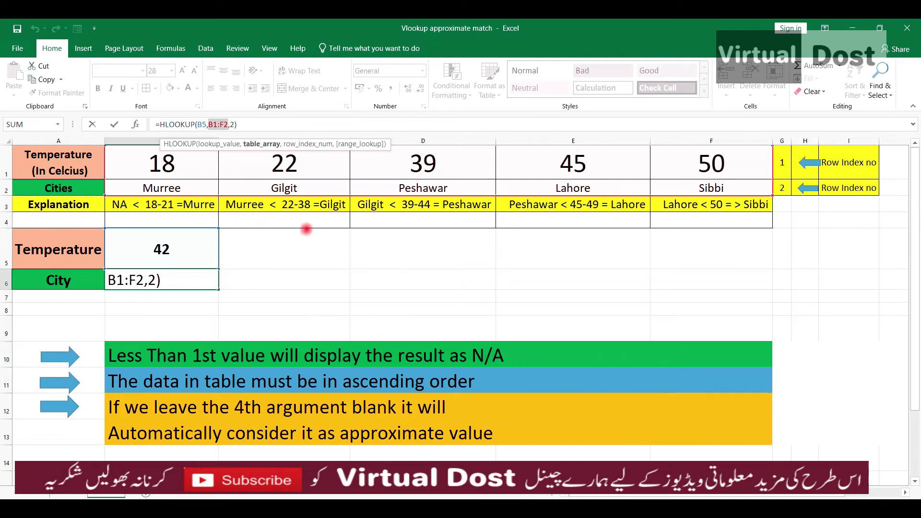
pyautogui.click(306, 229)
pyautogui.moveTo(176, 161); pyautogui.dragTo(639, 174)
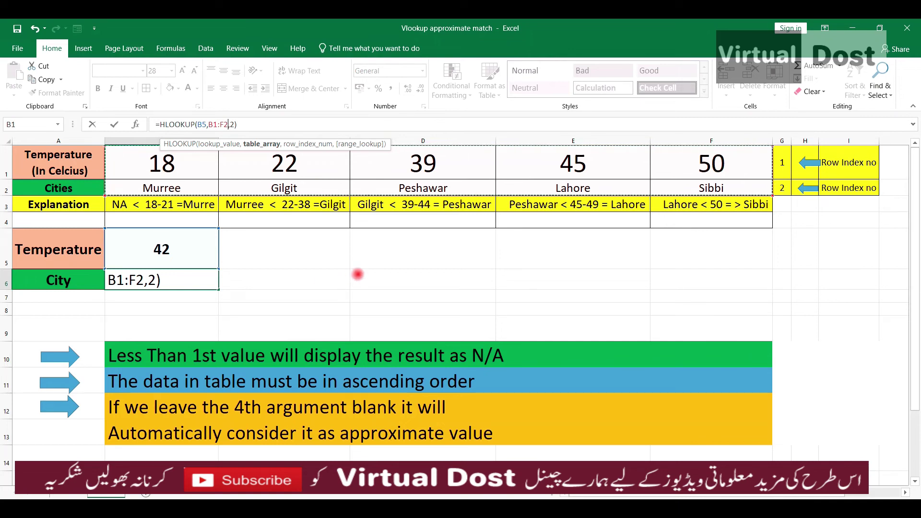
# Define the name Hlook for the temperature and city table in B1:F2
pyautogui.moveTo(191, 178); pyautogui.dragTo(648, 158)
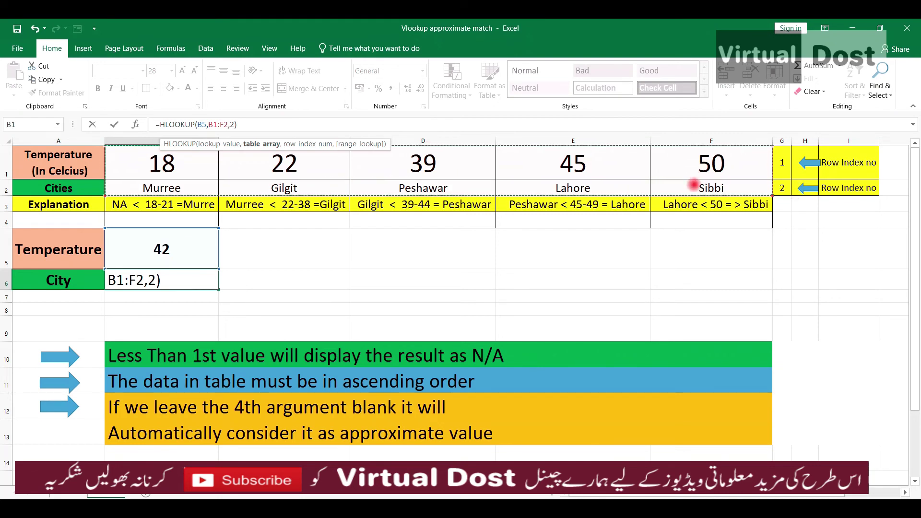
pyautogui.rightClick(693, 186)
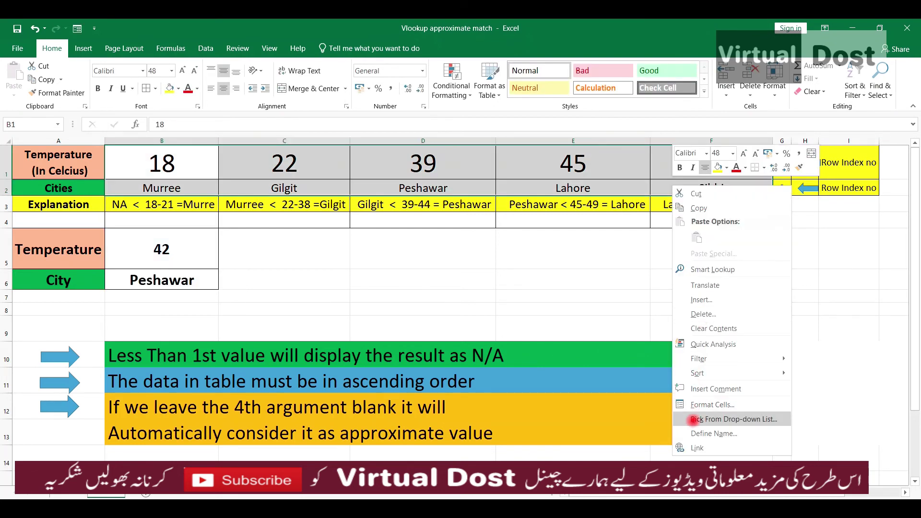
pyautogui.click(714, 433)
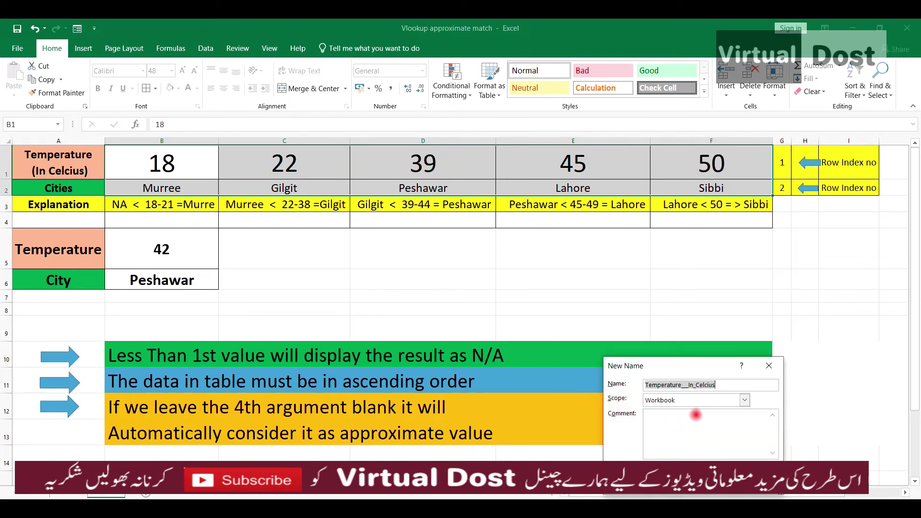
pyautogui.write('Hlook')
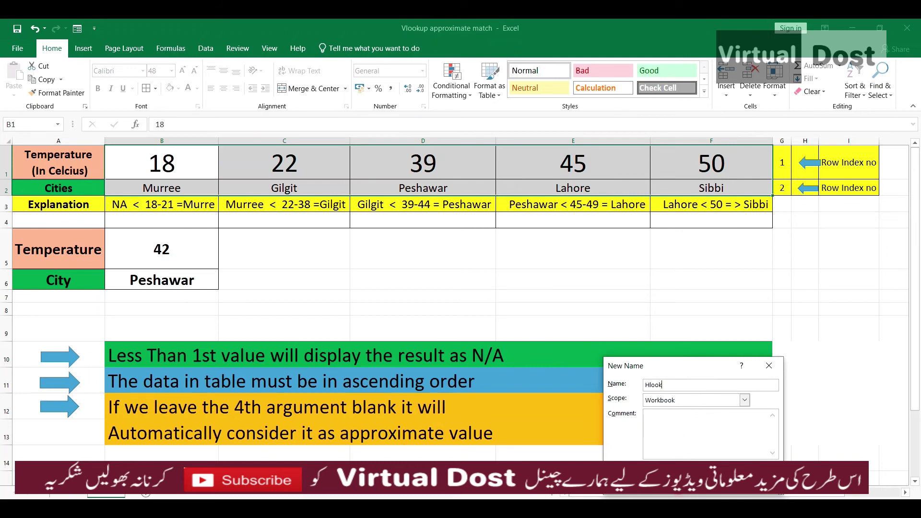
pyautogui.press('Return')
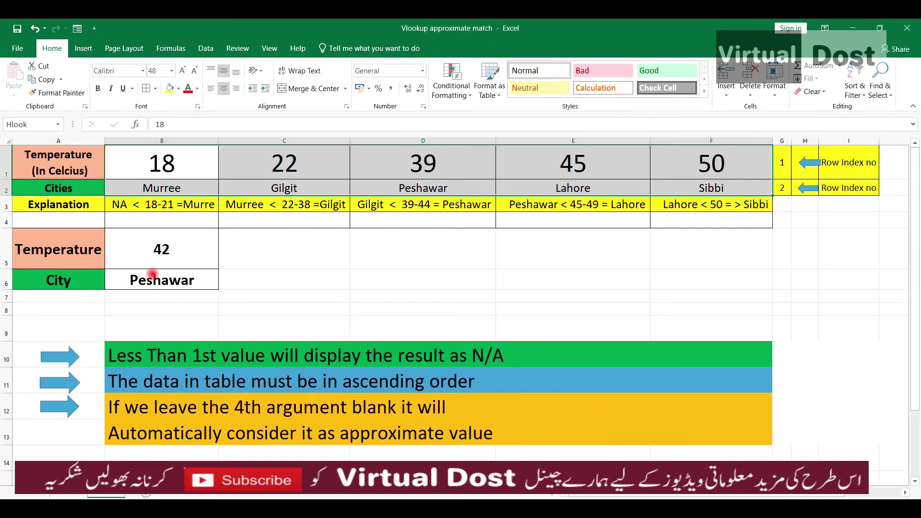
# Replace the table array in the City formula in B6 with the named range, making it =HLOOKUP(B5,Hlook,2)
pyautogui.click(167, 283)
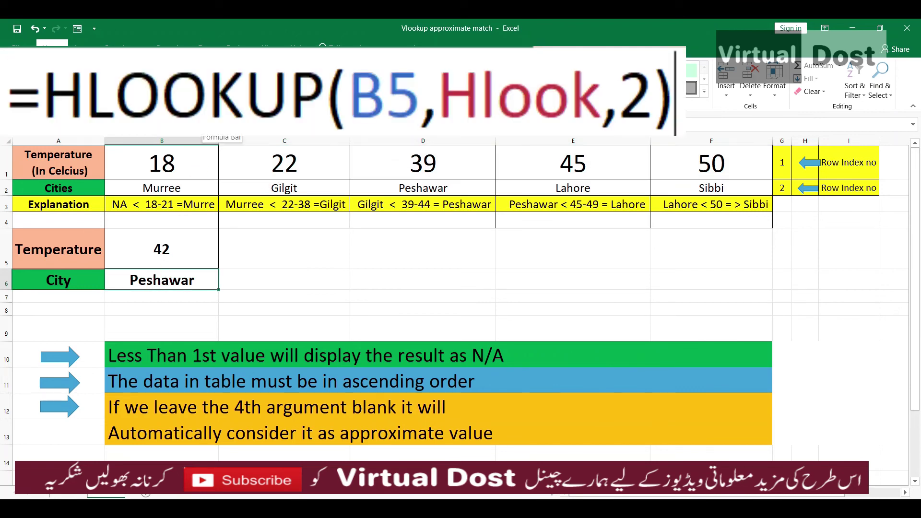
pyautogui.press('F2')
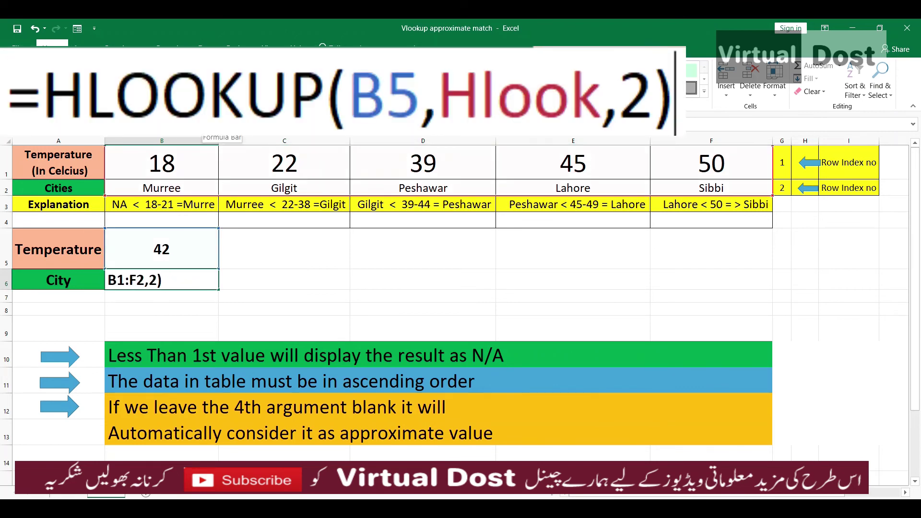
pyautogui.write('hlook')
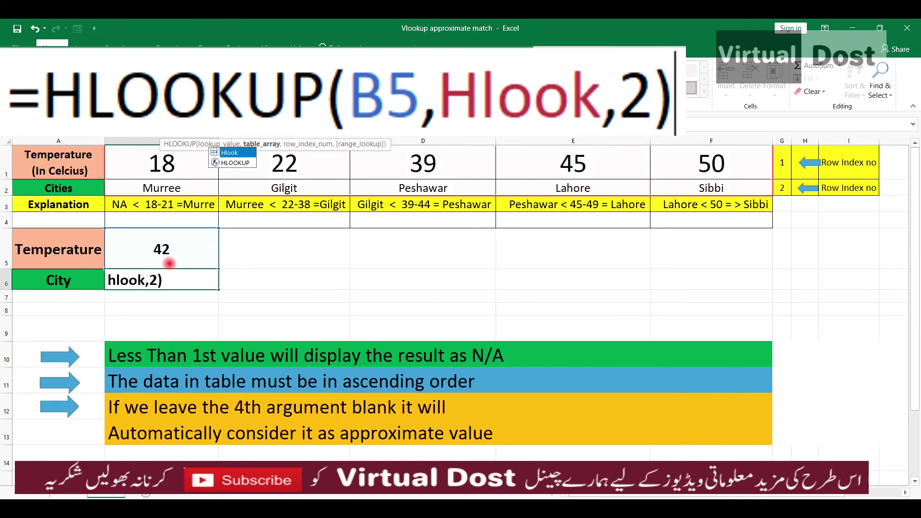
pyautogui.press('Return')
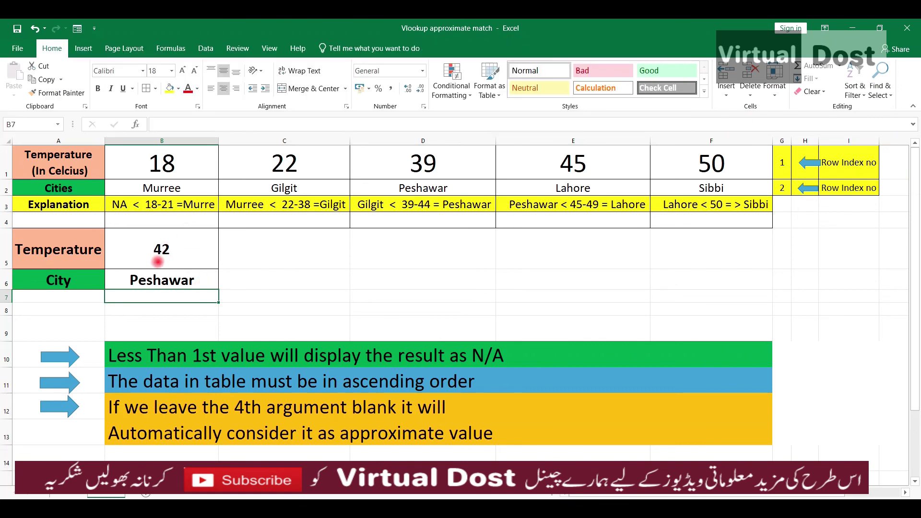
# Examine how the row index numbers in G1:G2 correspond to the Temperature and Cities rows of the table in B1:F2
pyautogui.moveTo(145, 166); pyautogui.dragTo(691, 186)
pyautogui.click(783, 165)
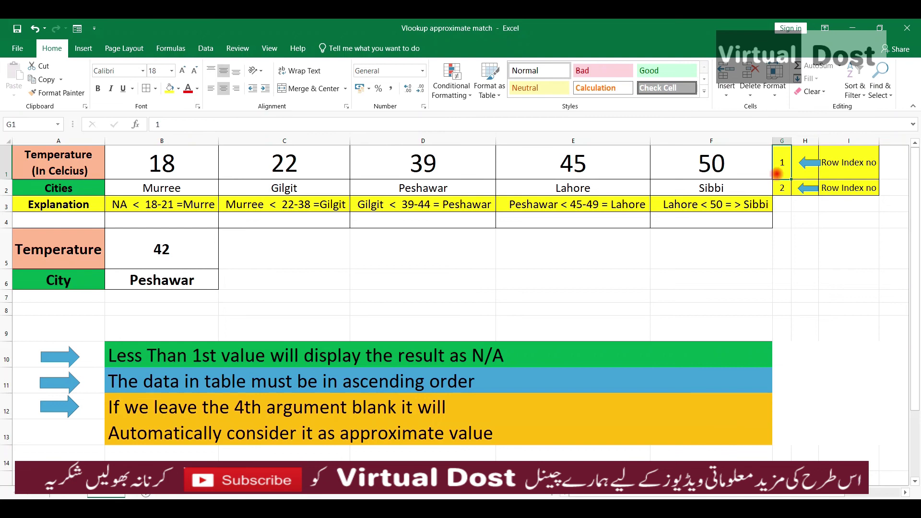
pyautogui.moveTo(91, 165); pyautogui.dragTo(249, 153)
pyautogui.click(783, 161)
pyautogui.click(783, 189)
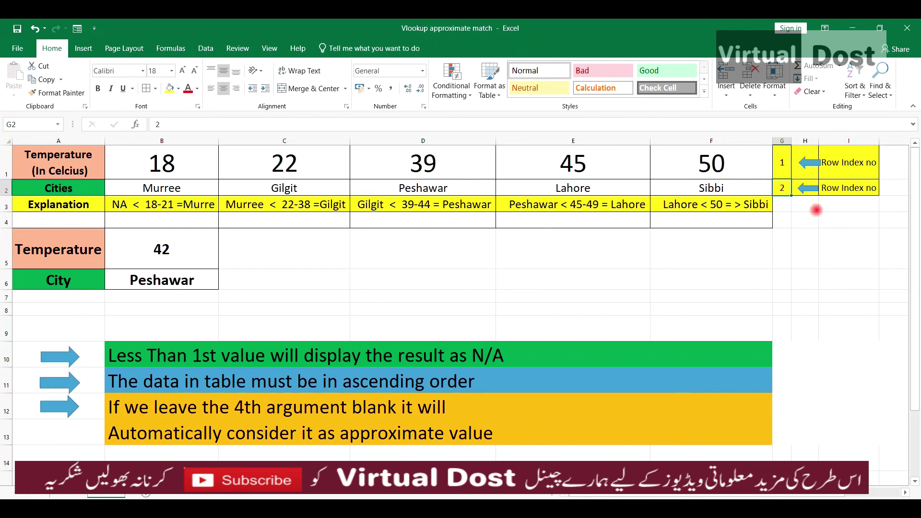
pyautogui.click(784, 204)
pyautogui.click(779, 260)
pyautogui.click(777, 273)
pyautogui.moveTo(187, 164); pyautogui.dragTo(672, 182)
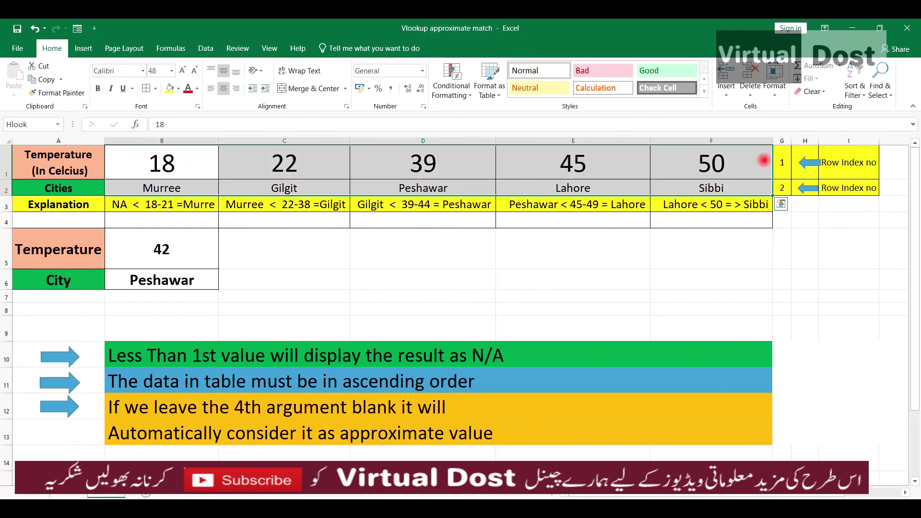
pyautogui.click(782, 157)
pyautogui.click(782, 189)
pyautogui.moveTo(781, 204); pyautogui.dragTo(798, 440)
pyautogui.click(690, 252)
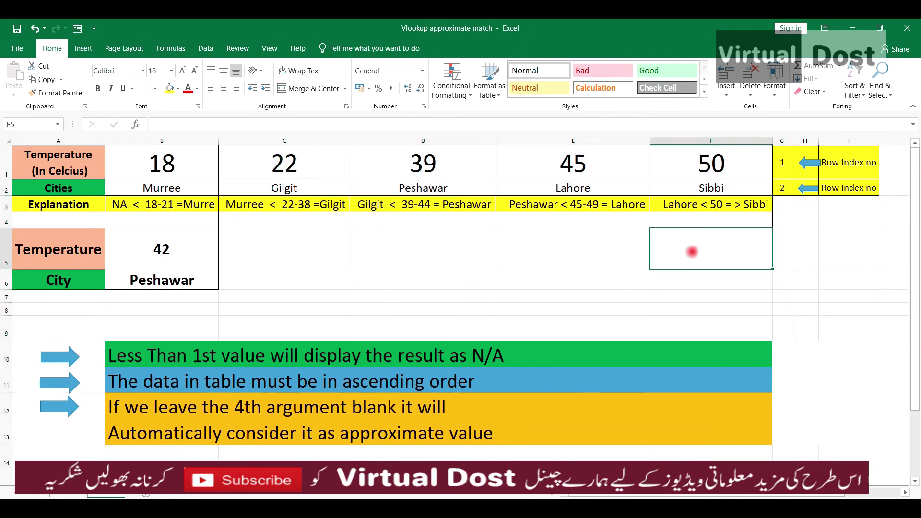